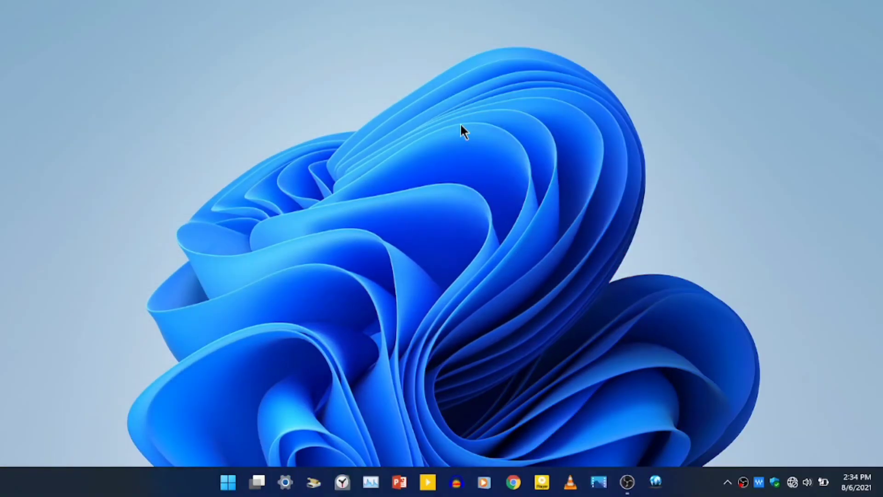
Refresh the desktop twice from its right-click menu so the icons reappear
right_click(462, 126)
click(525, 186)
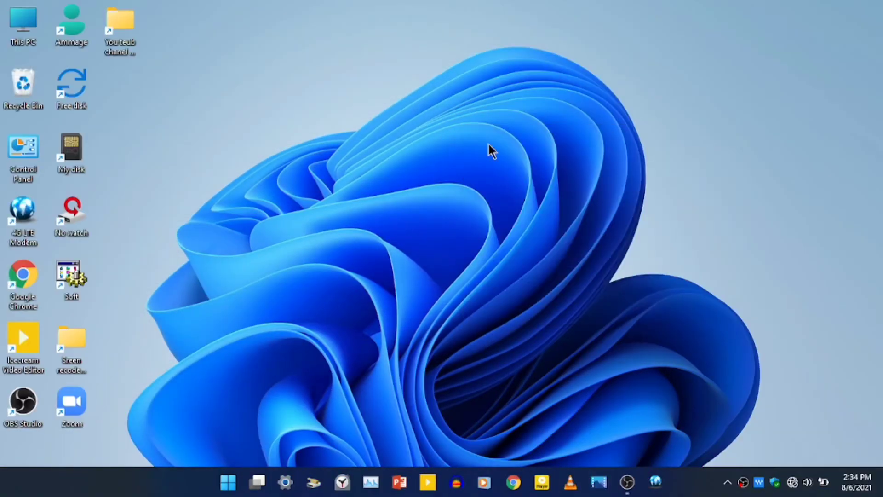
right_click(457, 103)
click(521, 160)
Launch the Settings app from the Start menu
key(super)
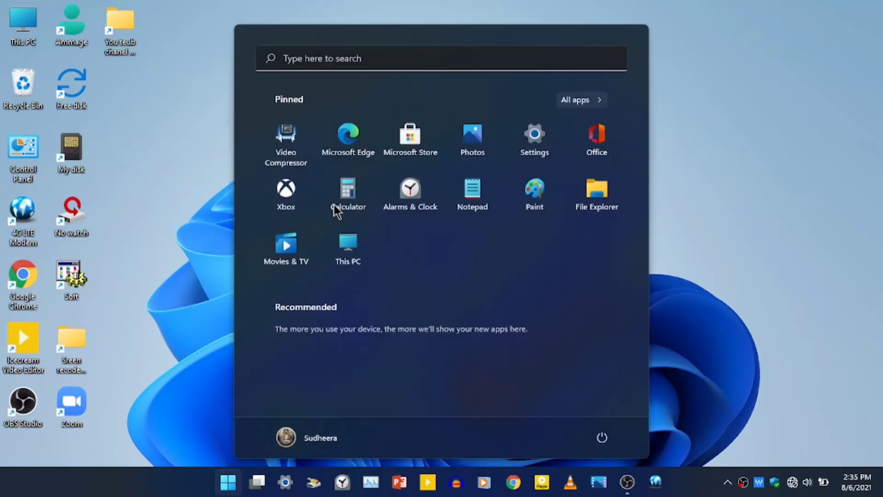
click(793, 178)
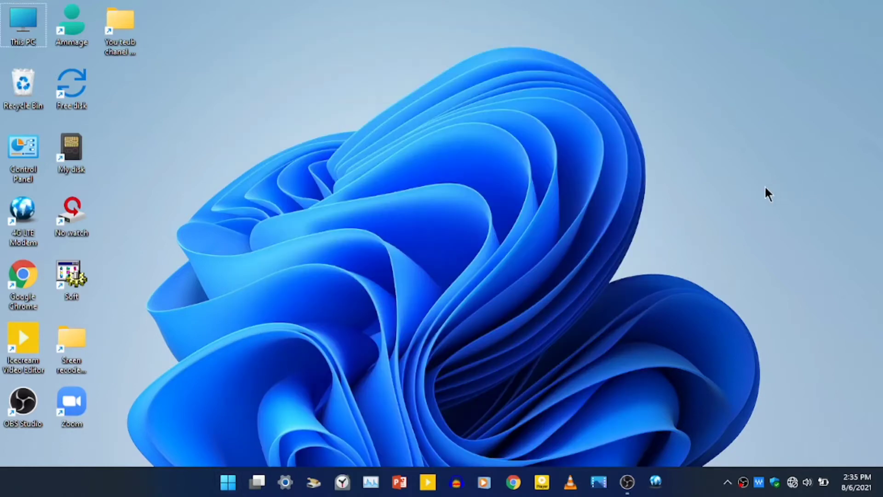
click(229, 481)
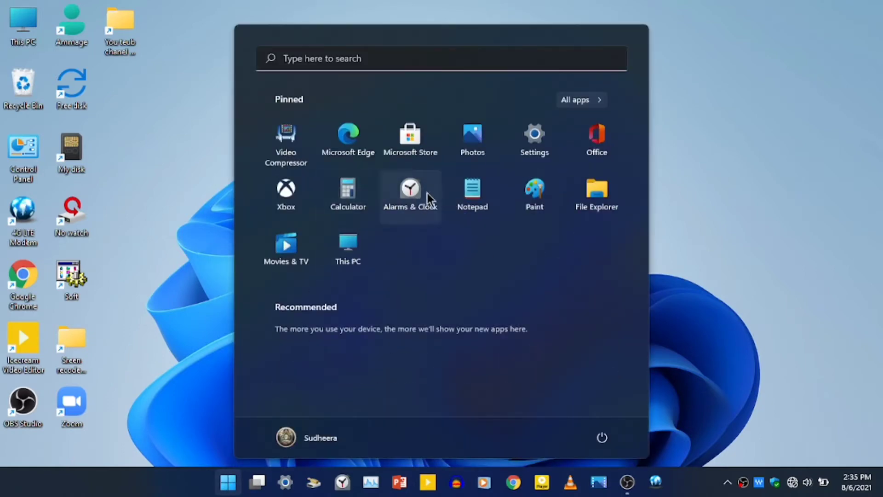
click(547, 142)
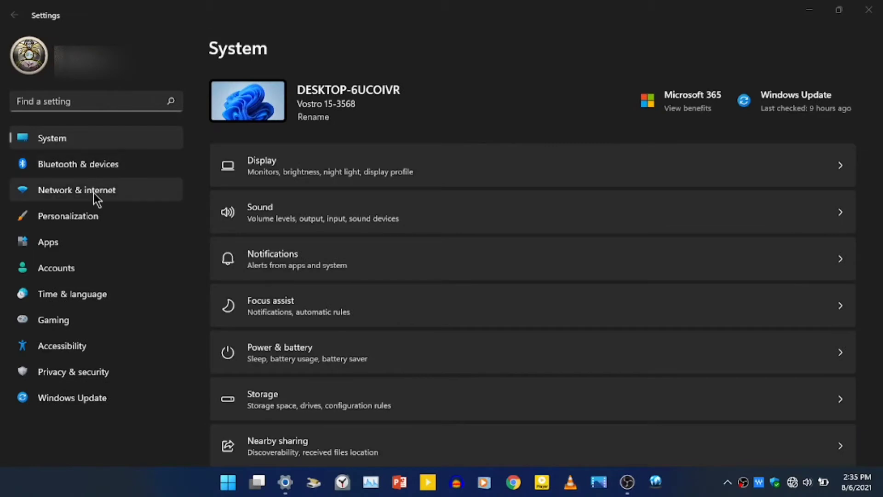
On Accounts > Your info, try signing in with a Microsoft account and dismiss the offline error
click(90, 267)
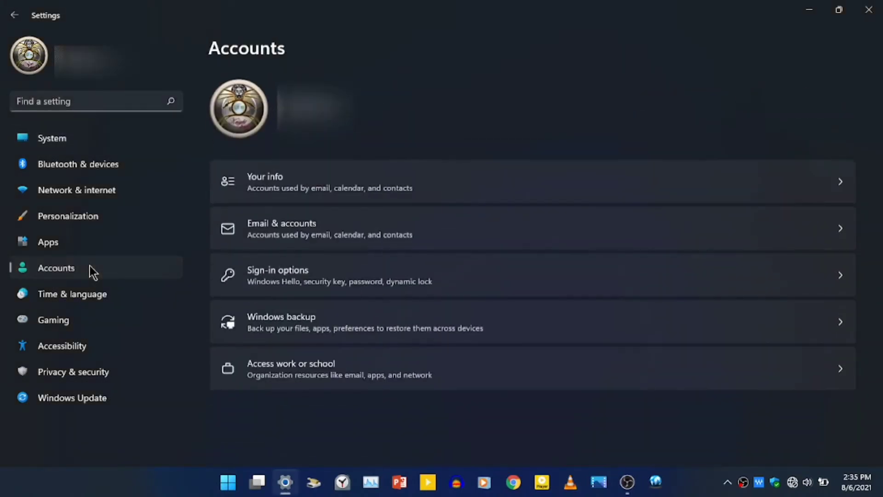
click(420, 179)
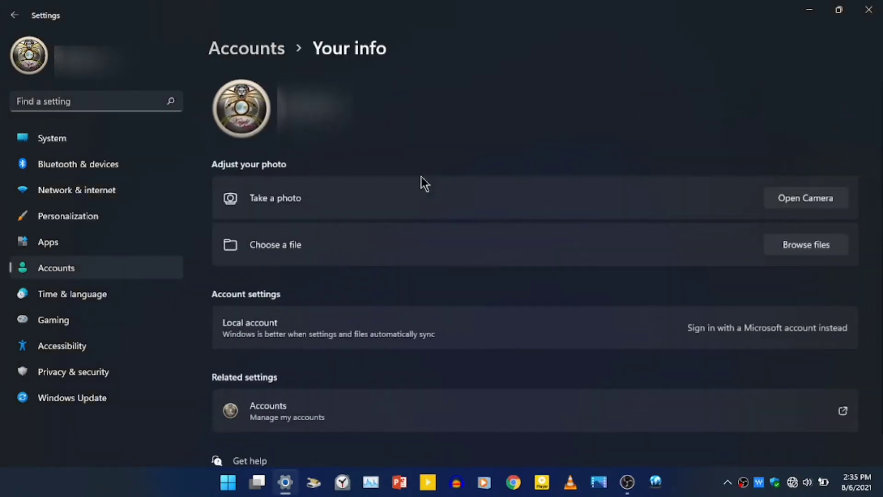
click(688, 330)
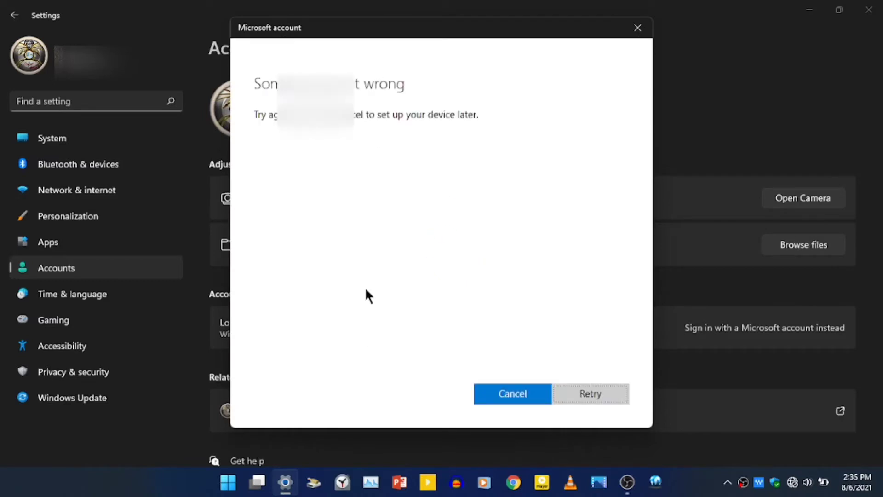
click(516, 392)
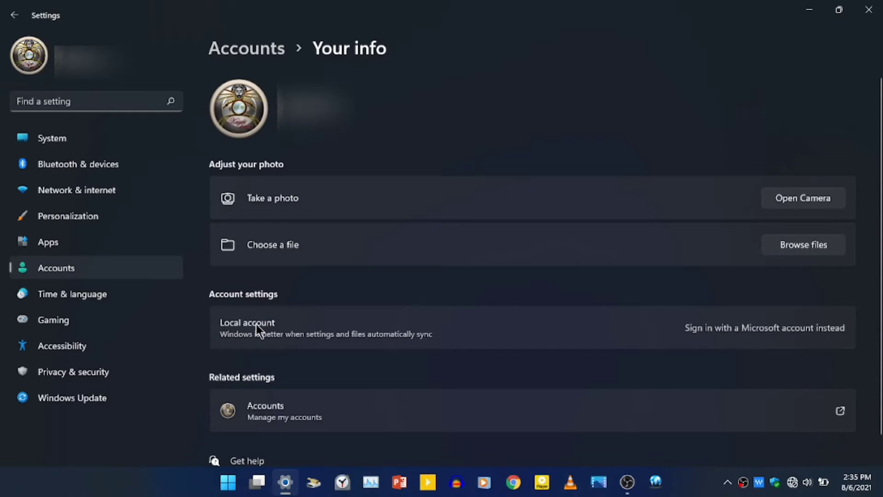
Open the 'Manage my accounts' web link, close the failed offline page, and review Your info
click(327, 421)
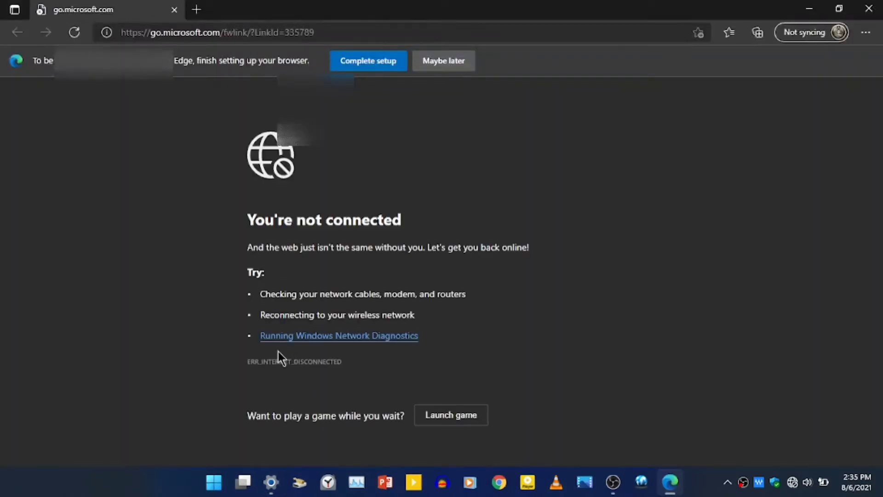
click(868, 9)
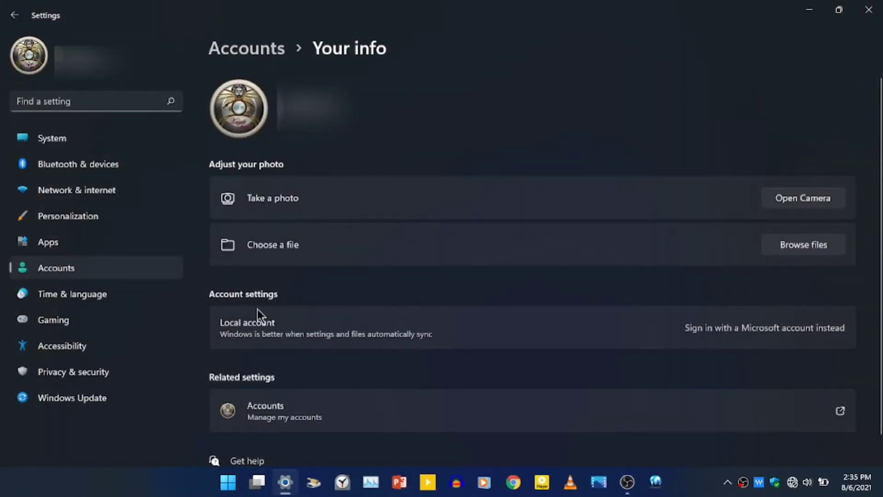
scroll(266, 349, down, 1)
scroll(266, 349, up, 1)
scroll(266, 349, down, 1)
scroll(266, 349, up, 1)
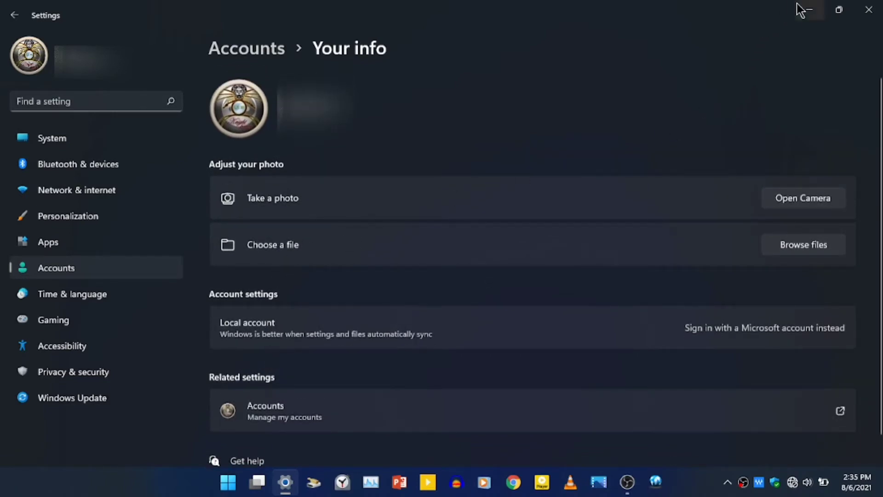
Close Settings and open Control Panel by searching 'c' in Start
click(863, 9)
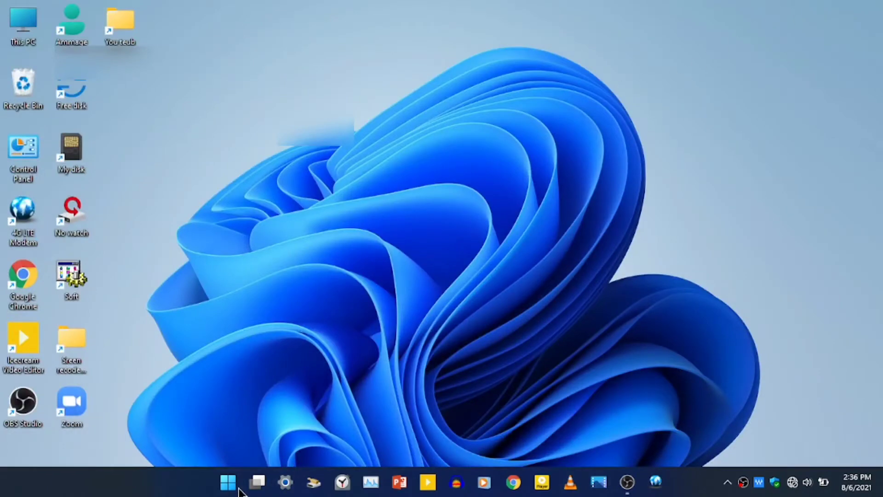
click(227, 472)
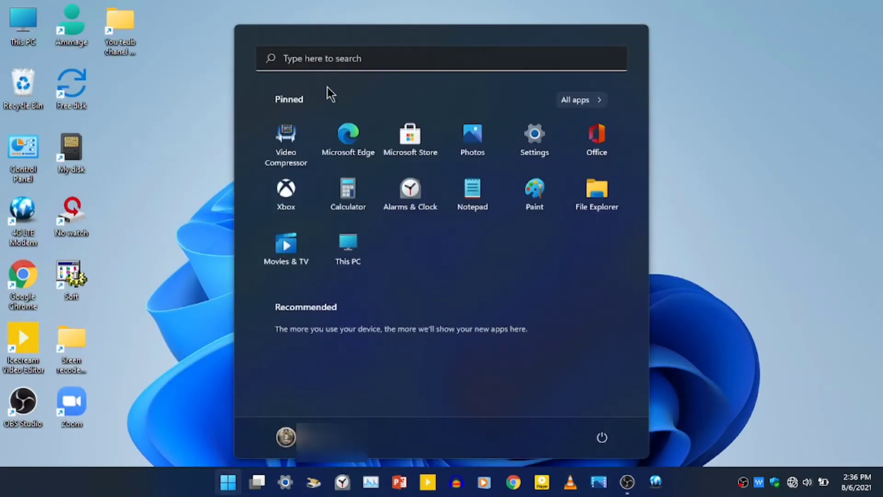
click(330, 65)
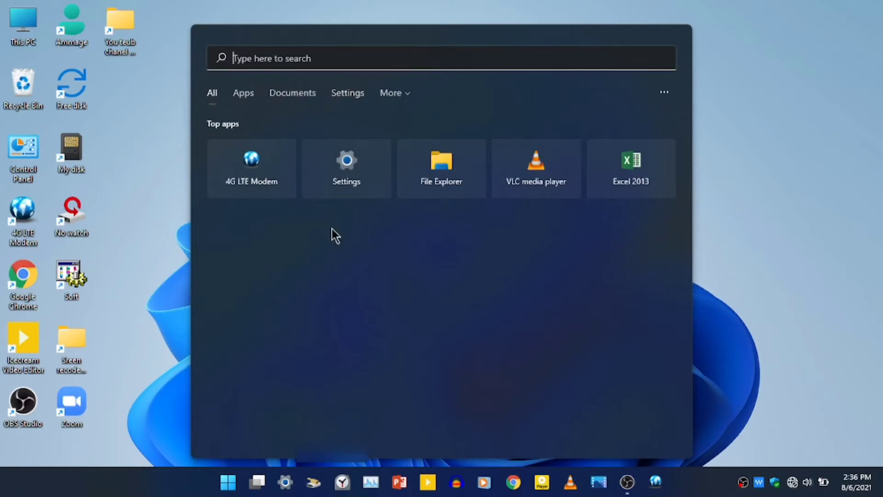
text(c)
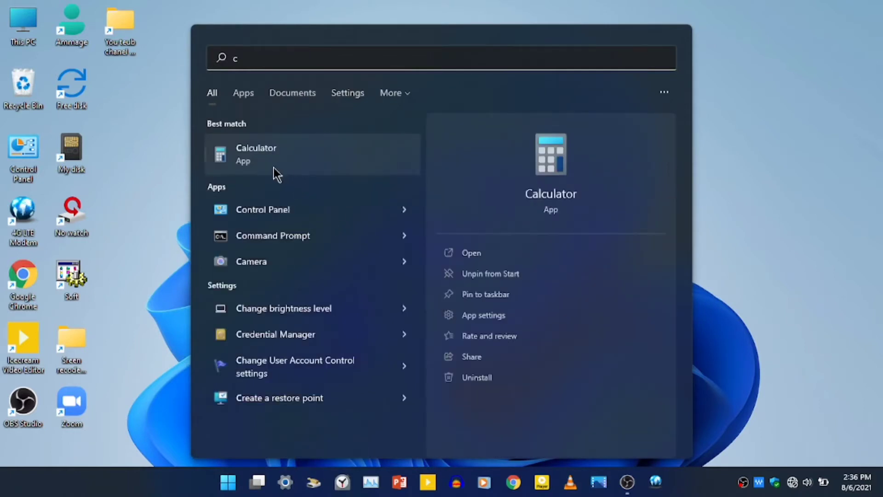
click(277, 212)
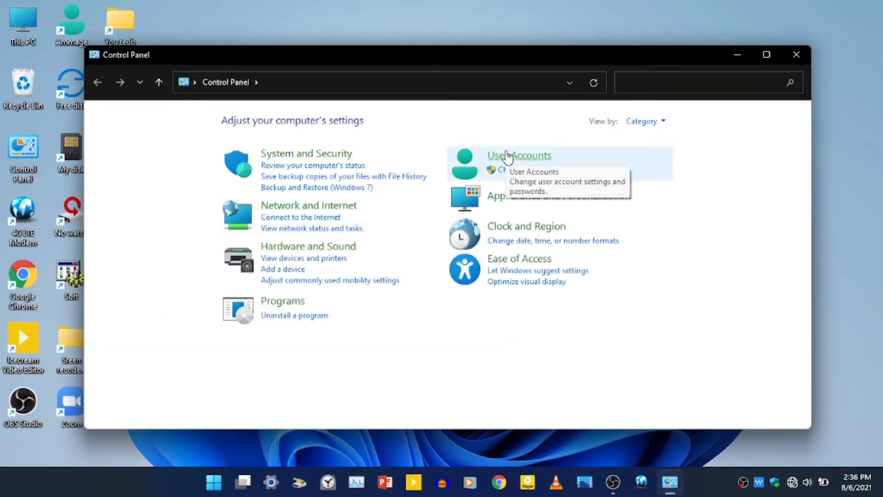
Go to User Accounts > User Accounts > Manage another account to list the local accounts
click(508, 156)
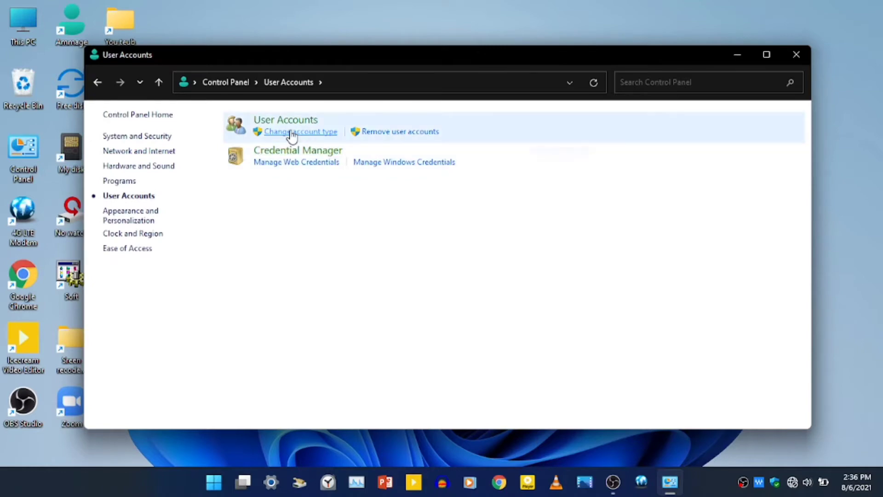
click(274, 122)
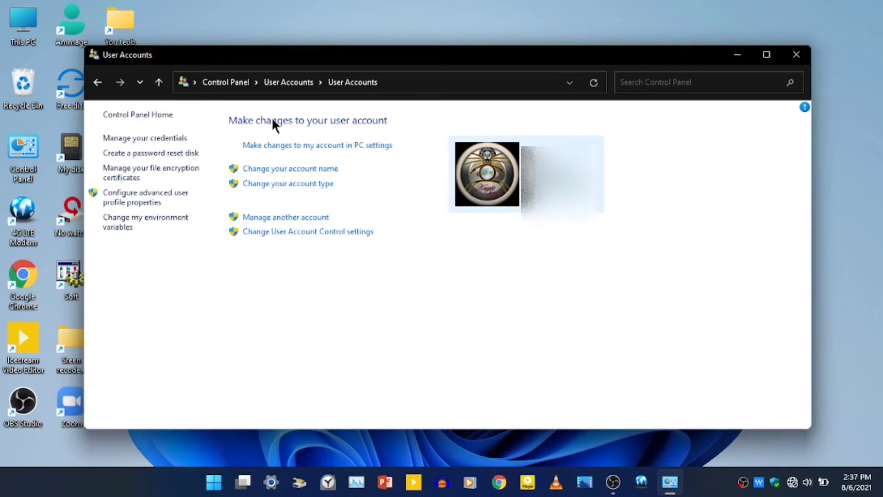
click(300, 218)
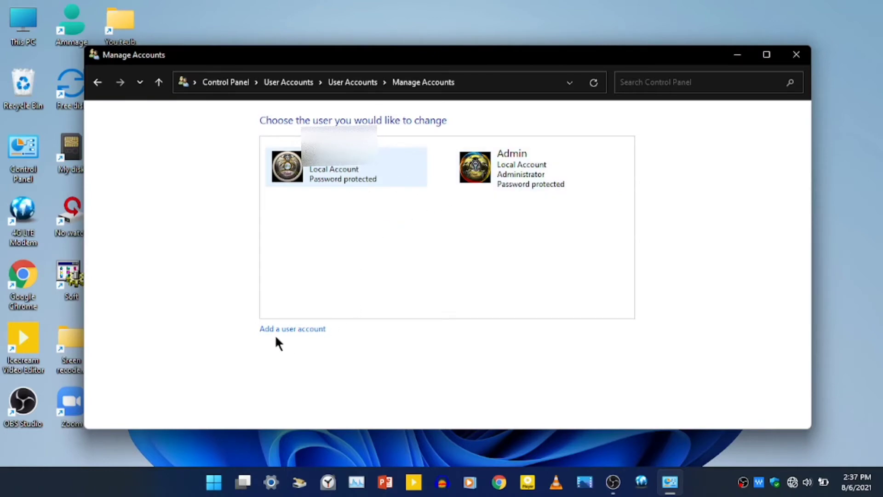
Add a user named 'You Tube' with a password, its confirmation and a password hint
click(292, 329)
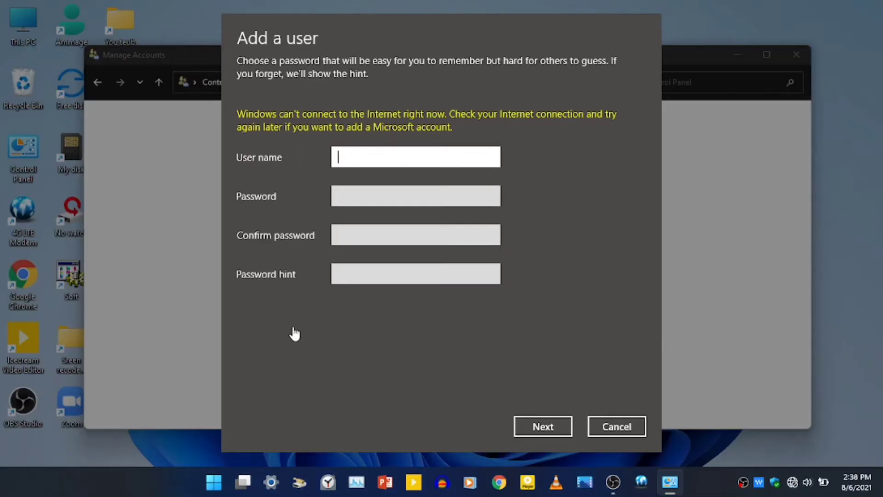
text(You Tube)
click(363, 198)
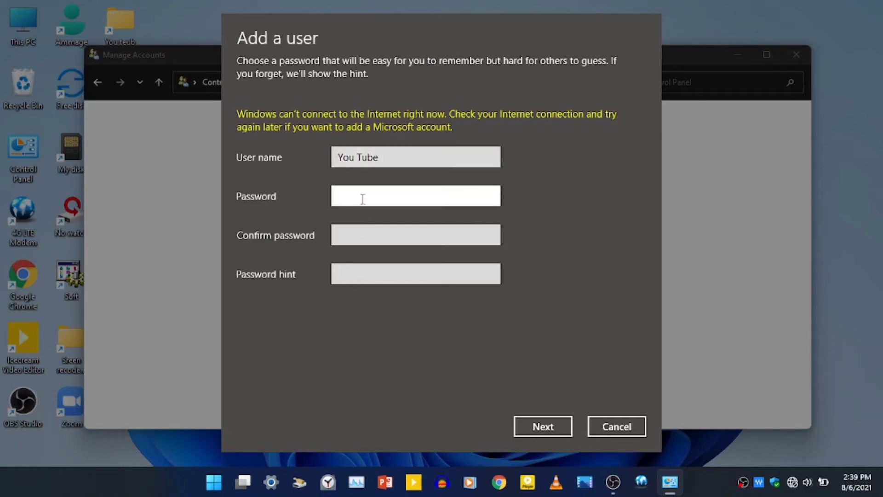
text(********)
click(489, 203)
click(491, 197)
click(480, 229)
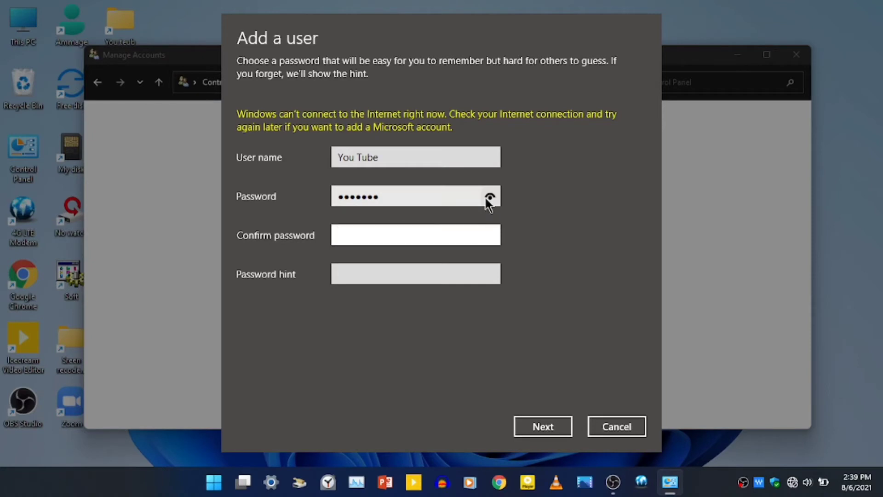
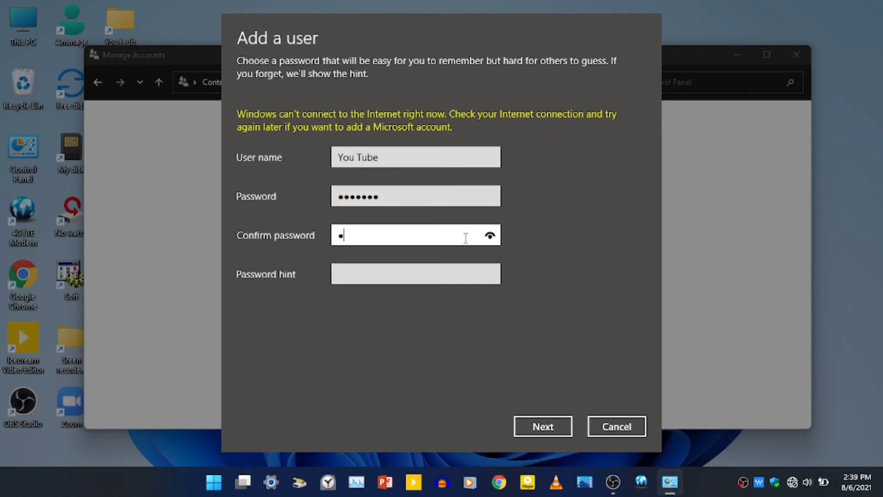
click(412, 271)
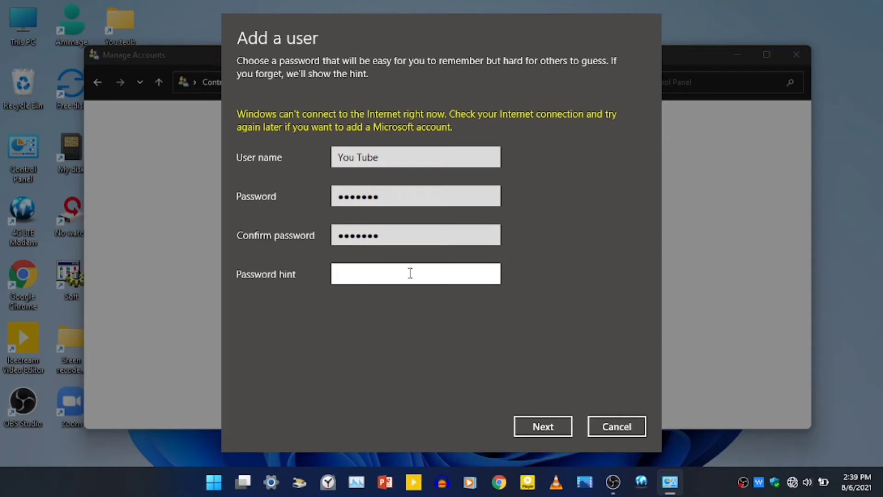
click(547, 432)
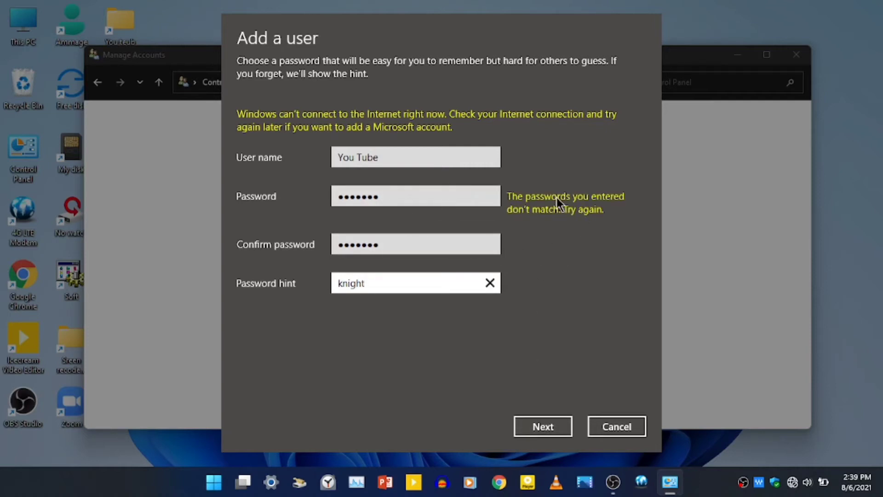
Reveal both passwords, retype them to match, and submit the new account details
click(490, 198)
click(490, 196)
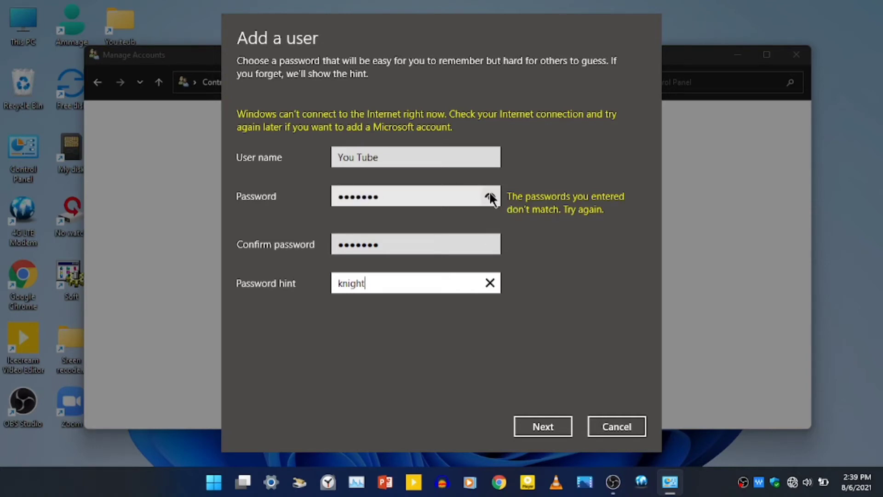
click(490, 243)
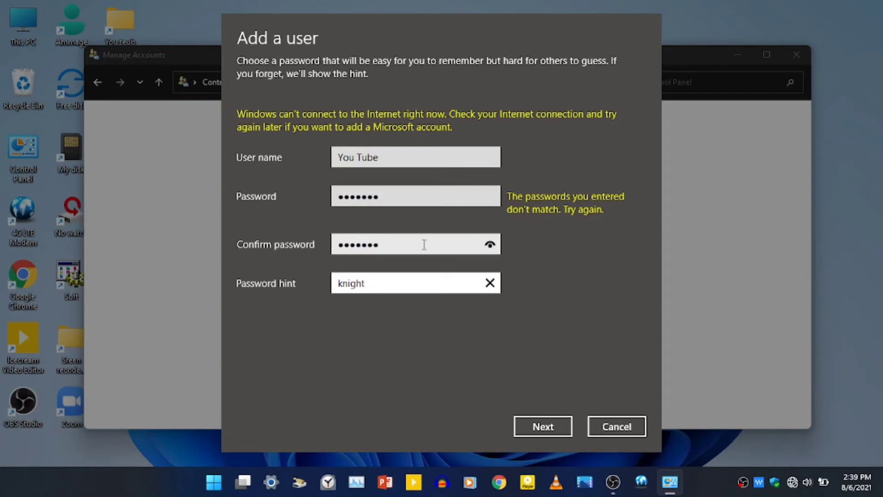
click(408, 199)
drag(408, 200, 329, 203)
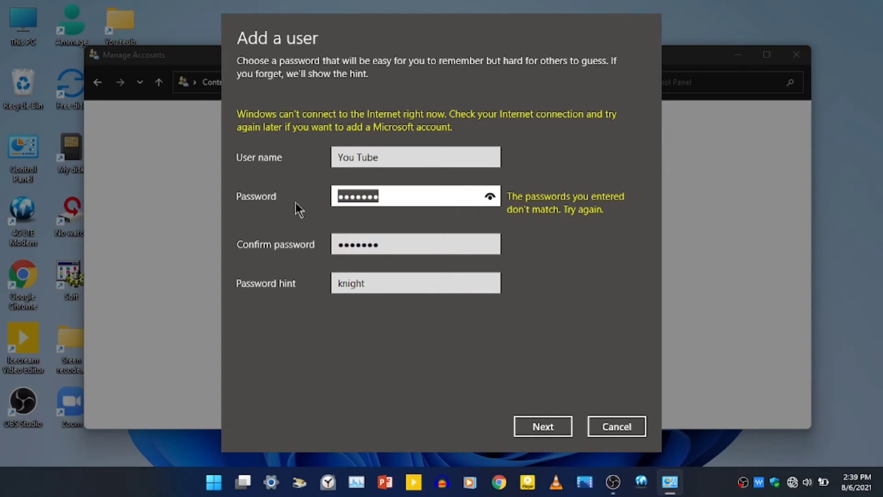
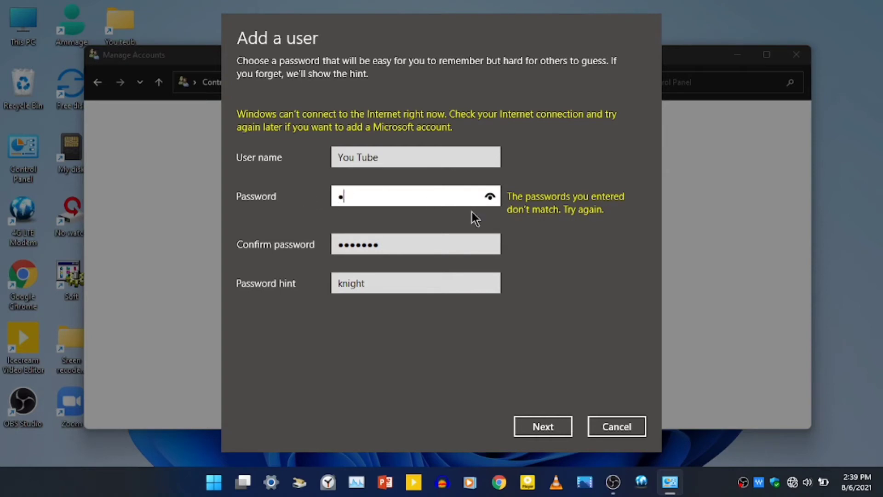
click(425, 249)
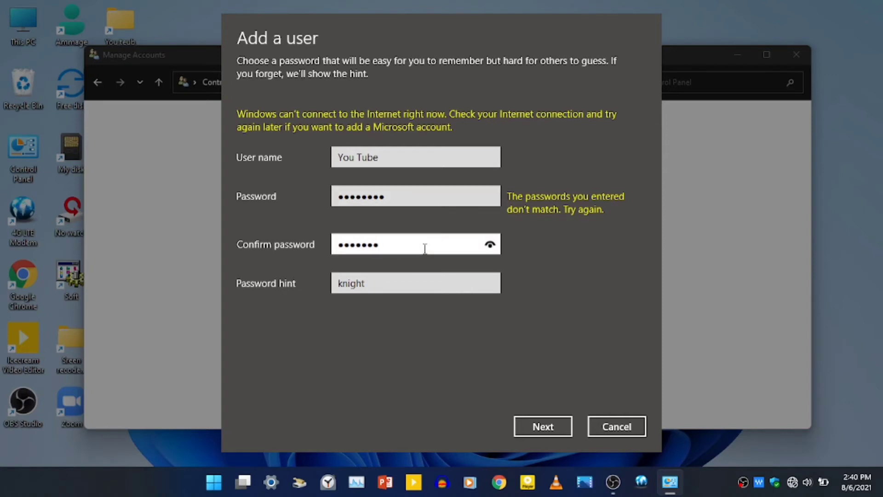
key(BackSpace)
key(BackSpace)
key(BackSpace)
key(BackSpace)
key(BackSpace)
key(BackSpace)
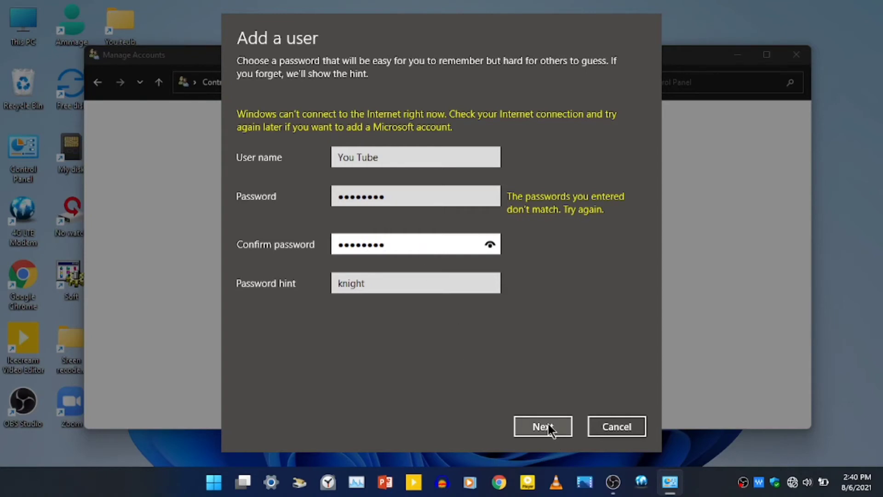
click(548, 424)
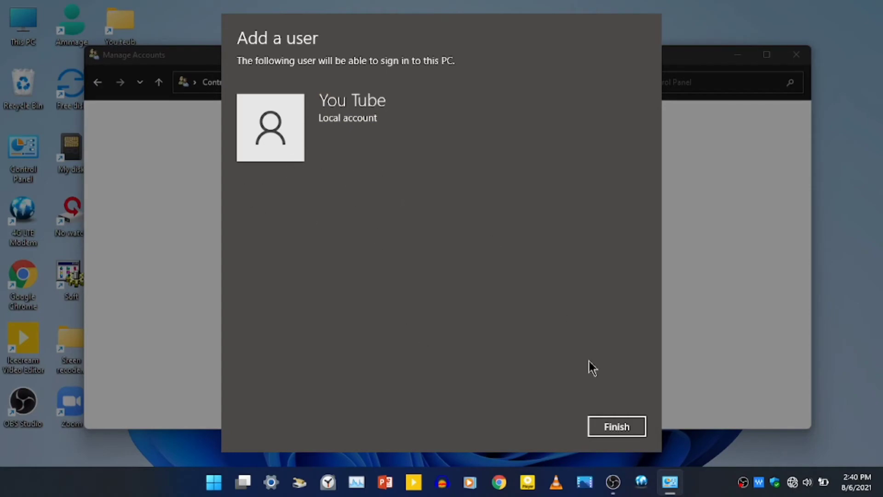
Finish adding the You Tube account and close the Manage Accounts window
click(616, 427)
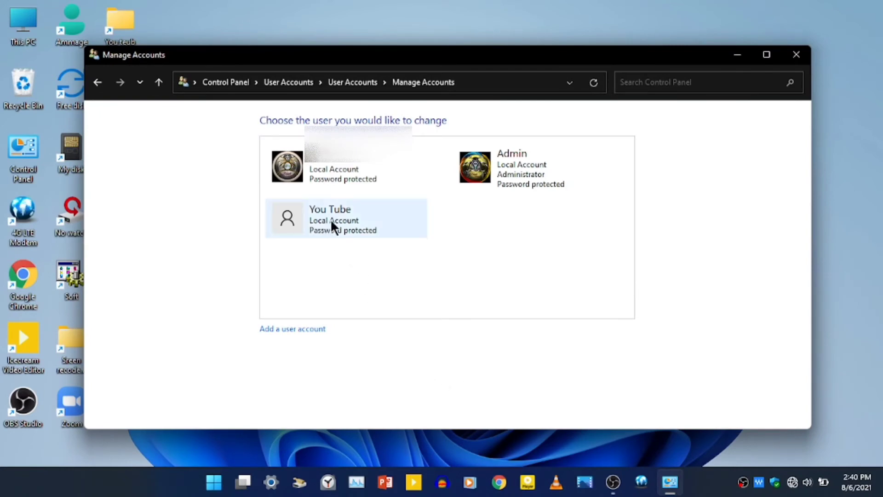
click(797, 58)
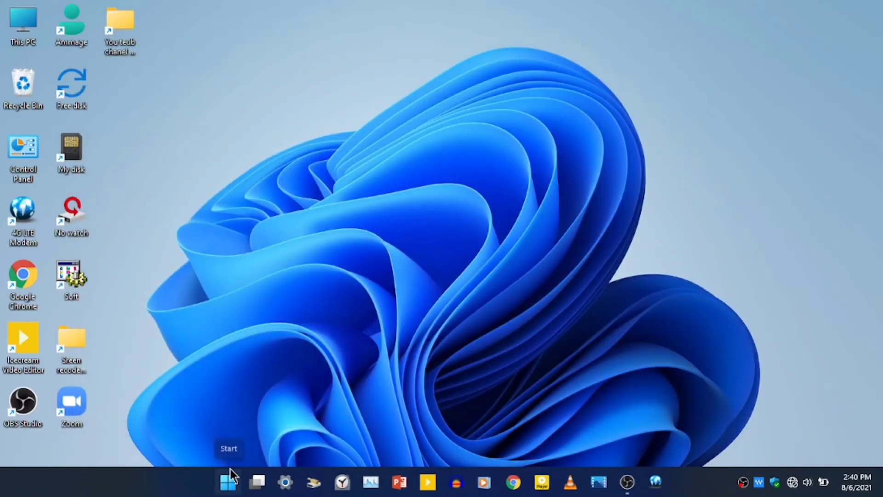
Switch user to the You Tube account from the Start menu's account options
click(230, 482)
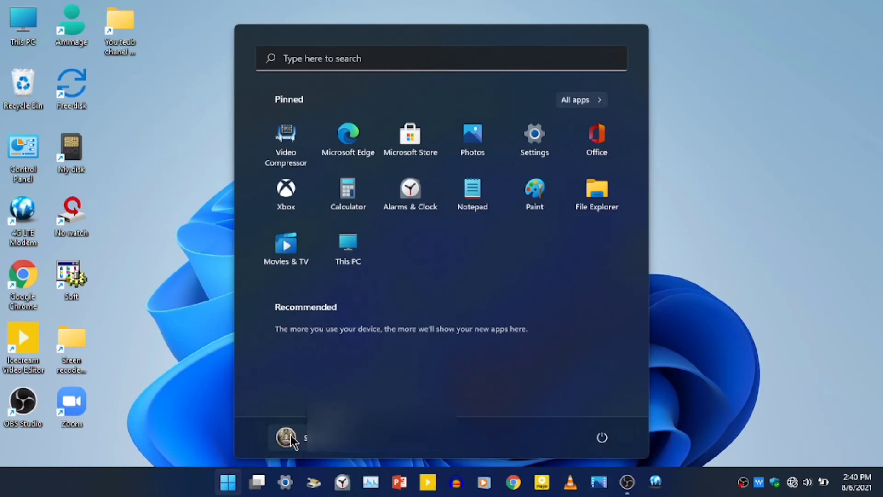
click(286, 437)
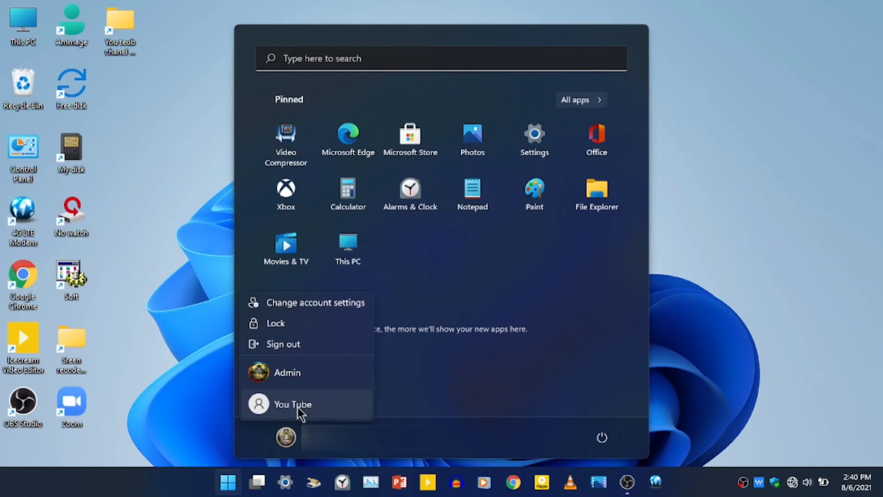
click(298, 407)
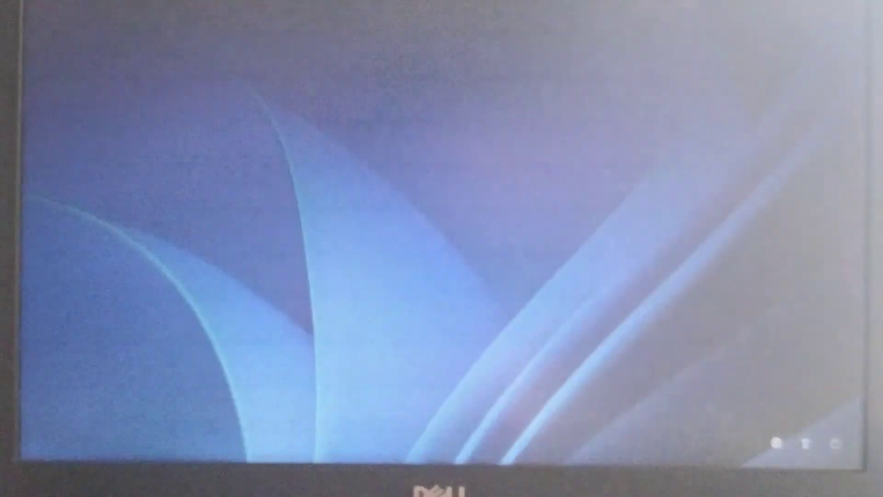
Sign in to You Tube with the account password and accept the privacy settings
key(space)
text(*****)
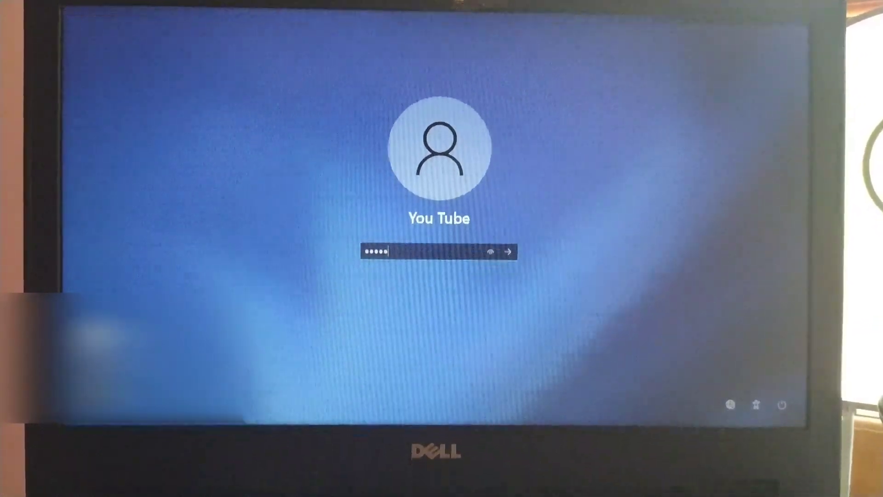
text(****)
key(Return)
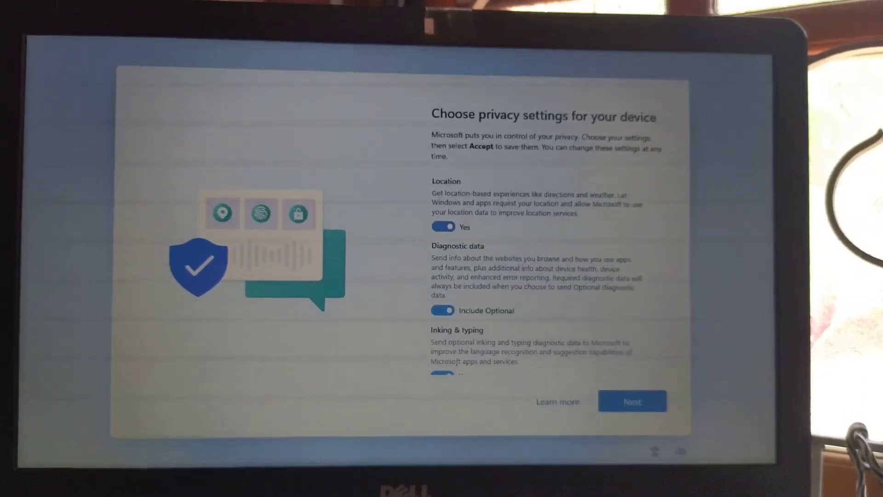
scroll(434, 248, down, 3)
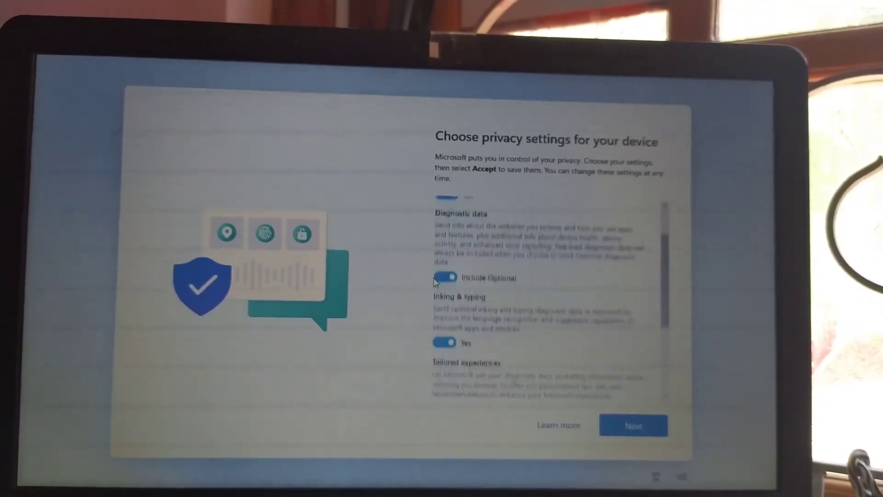
scroll(436, 291, down, 2)
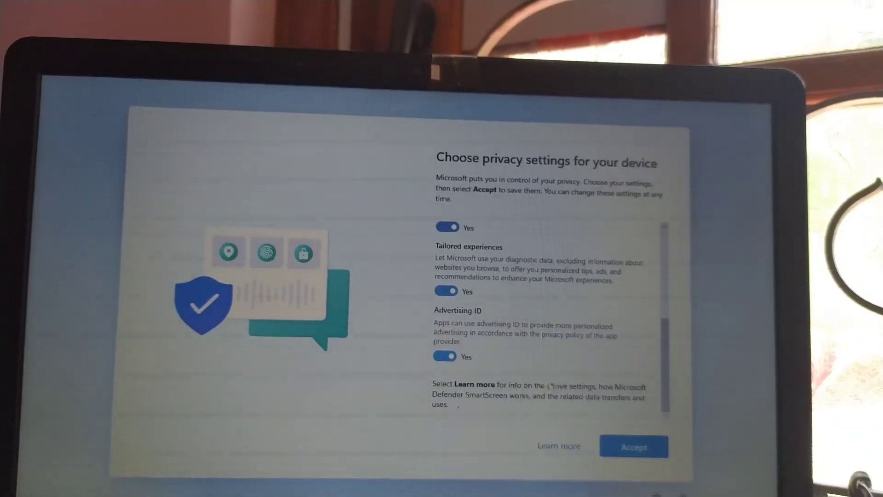
click(630, 447)
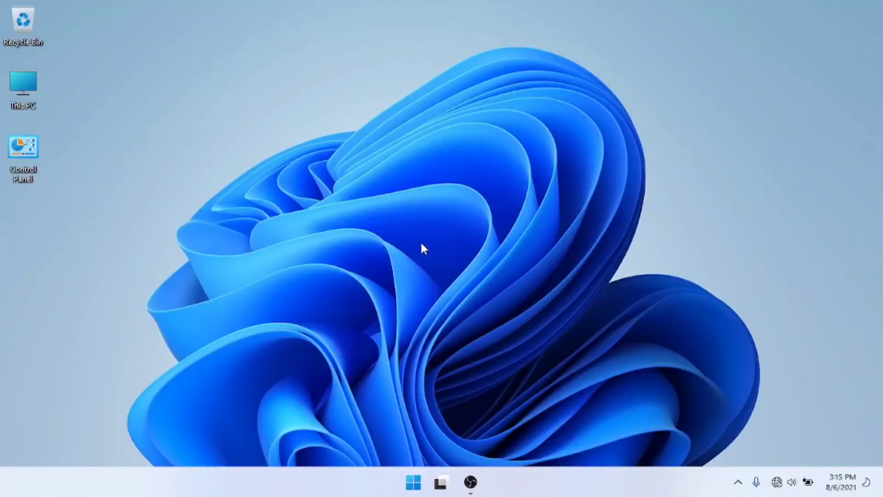
key(super)
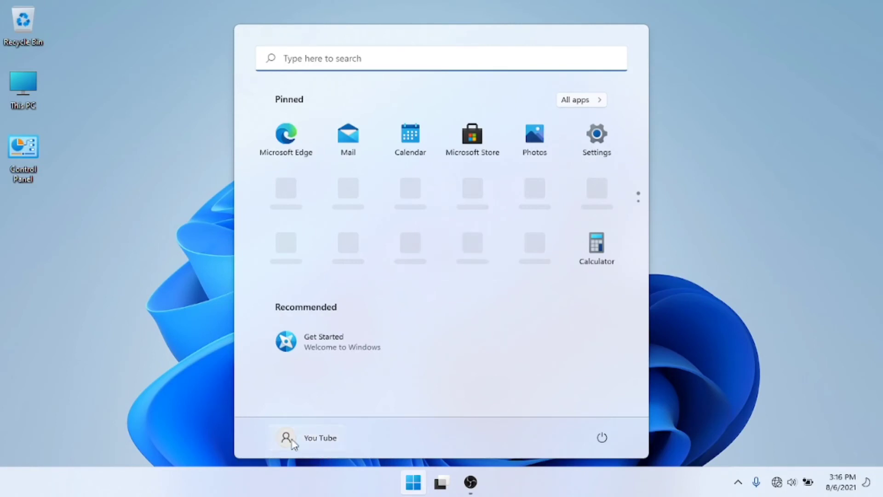
click(737, 187)
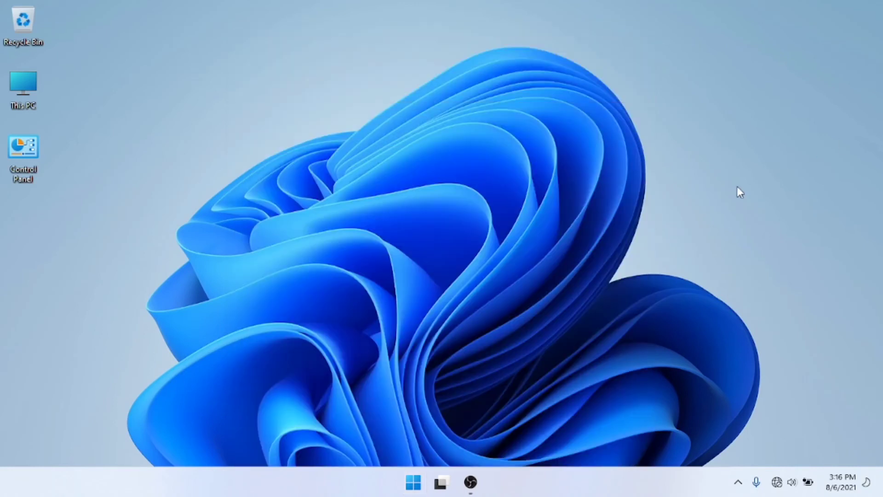